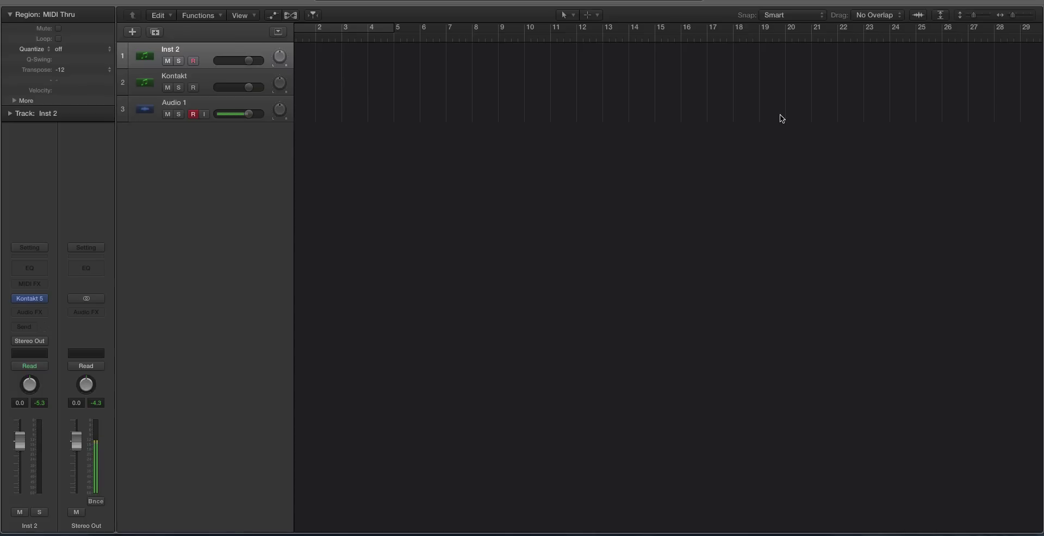
# - Record-arm Inst 2 and open its Kontakt 5 window to look through the loaded instrument
pyautogui.click(200, 81)
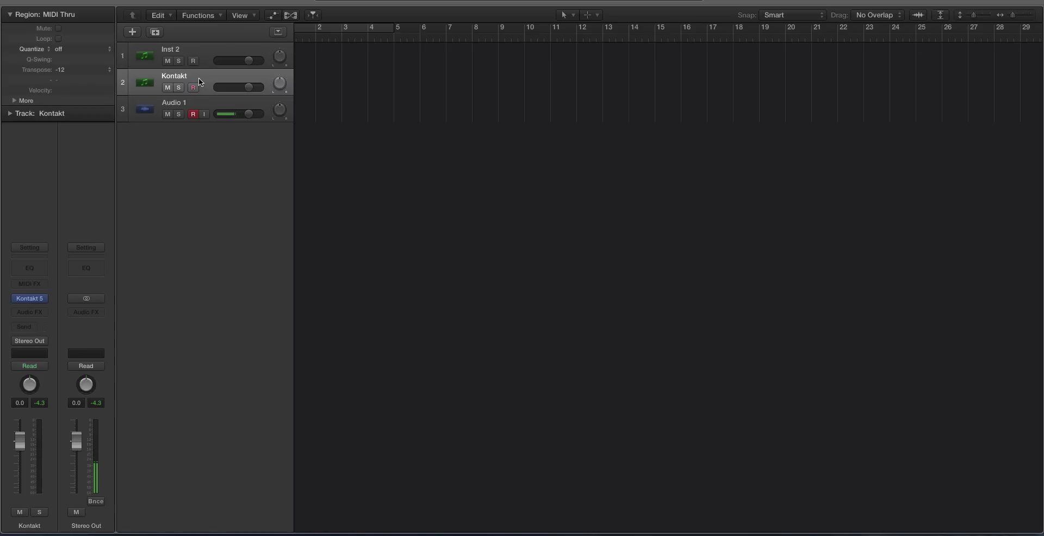
pyautogui.click(213, 51)
pyautogui.press('v')
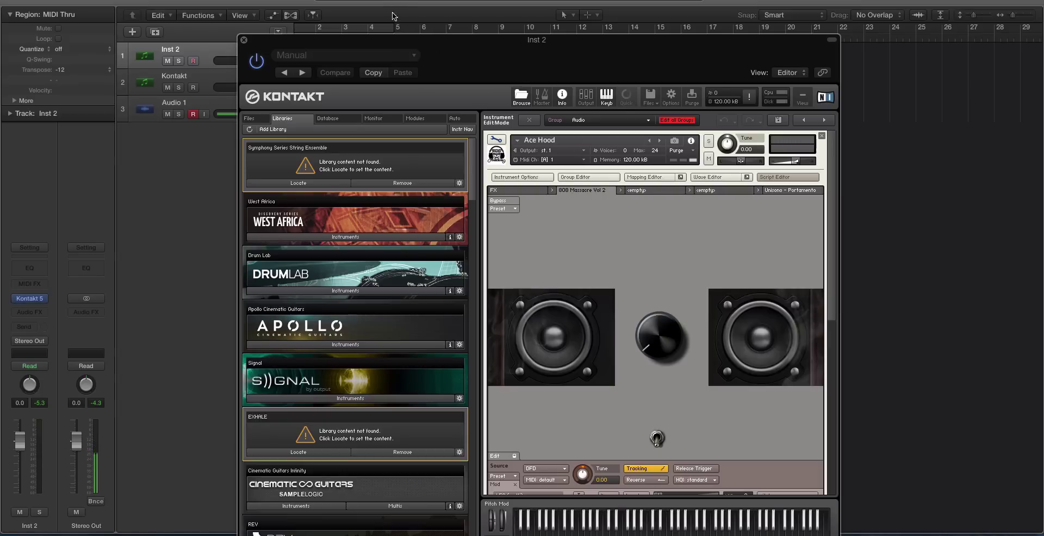
pyautogui.moveTo(414, 41); pyautogui.dragTo(492, 53)
pyautogui.click(193, 113)
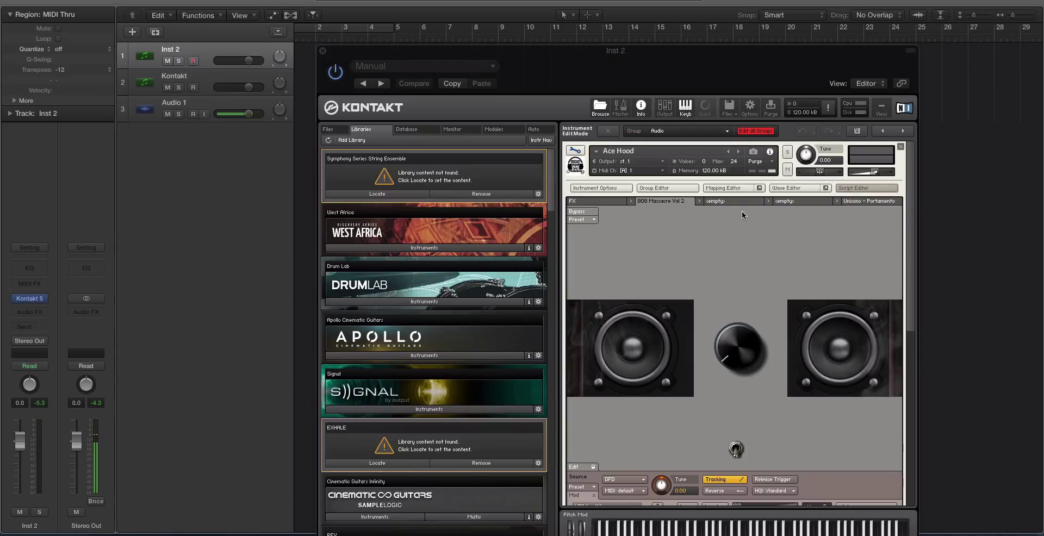
pyautogui.scroll(-10, 745, 229)
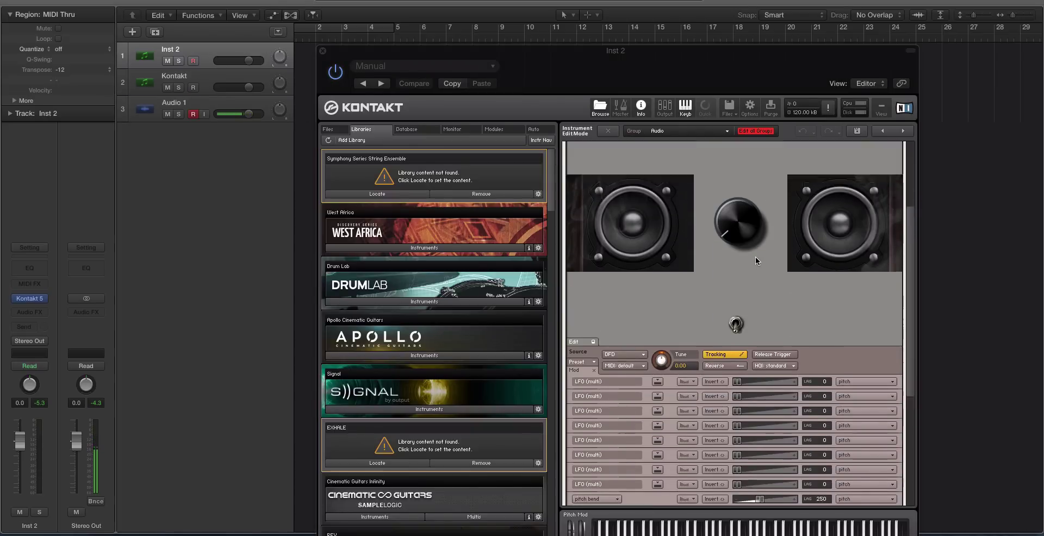
pyautogui.scroll(10, 756, 258)
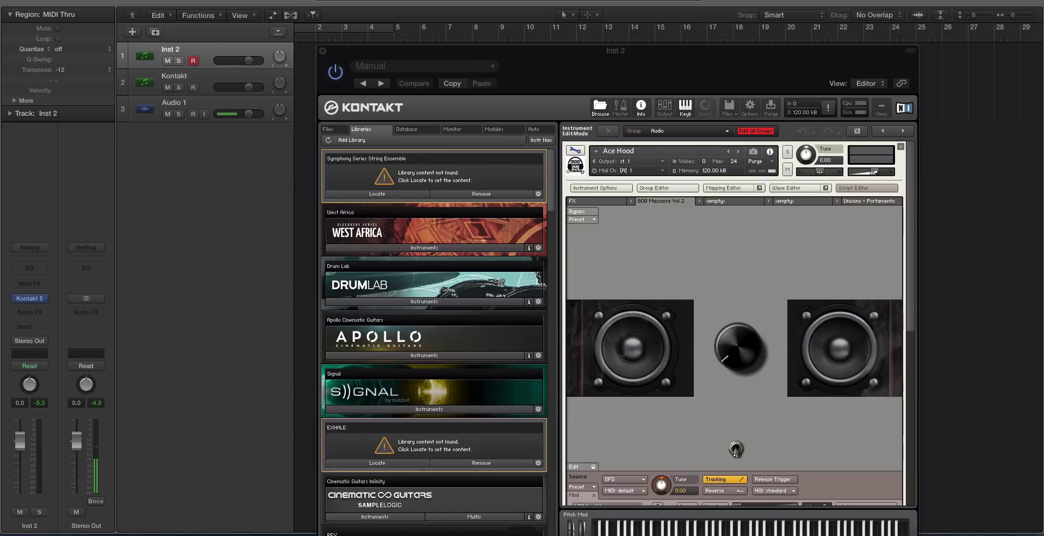
# - Close Inst 2's window, arm the Kontakt track and enlarge its Kontakt window to show the keyboard
pyautogui.click(321, 51)
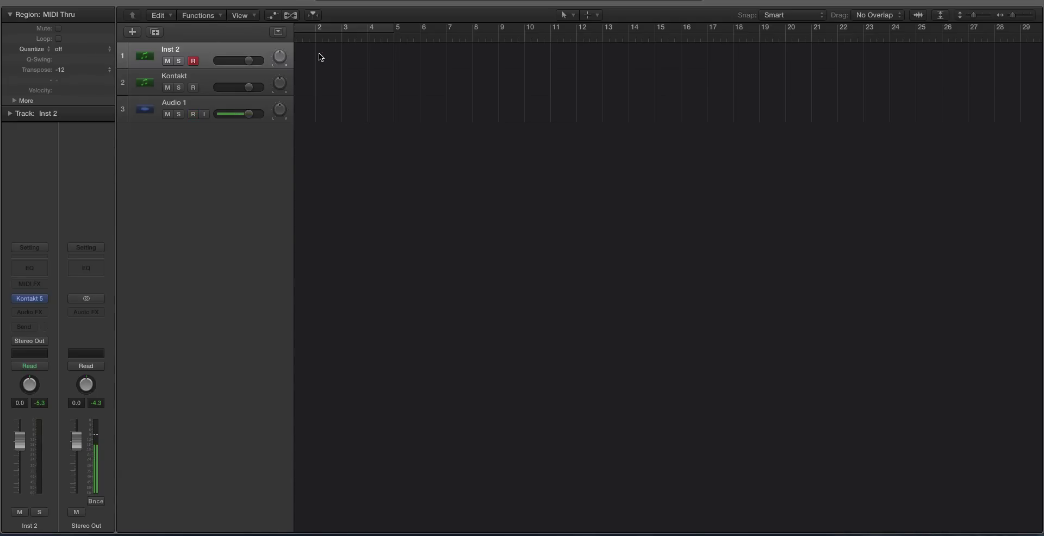
pyautogui.click(214, 71)
pyautogui.click(30, 298)
pyautogui.moveTo(472, 5); pyautogui.dragTo(402, 75)
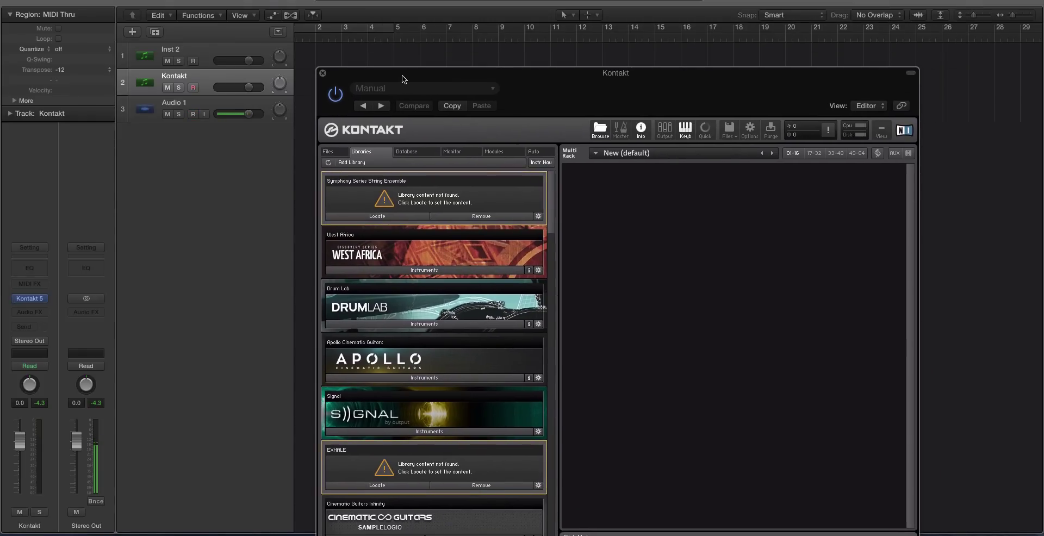
pyautogui.moveTo(402, 75); pyautogui.dragTo(403, 53)
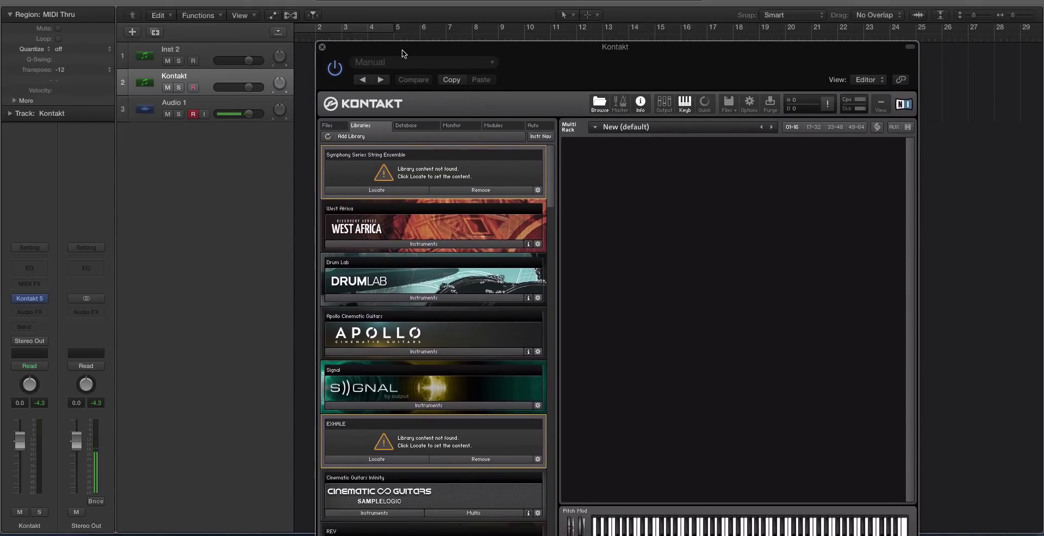
# - Create a new empty instrument via Files > New instrument and open it for editing
pyautogui.click(728, 105)
pyautogui.click(729, 106)
pyautogui.click(728, 106)
pyautogui.click(750, 122)
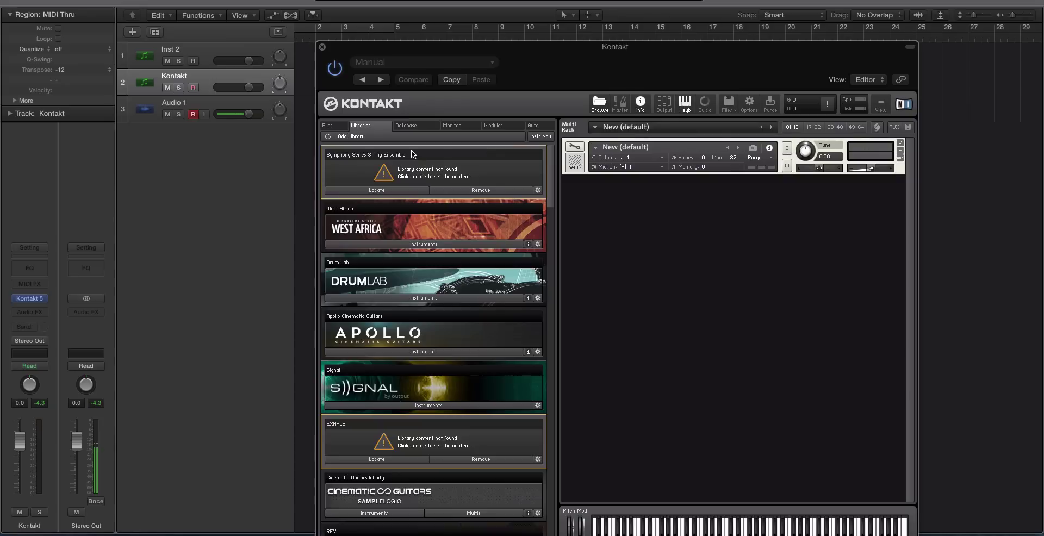
pyautogui.click(577, 147)
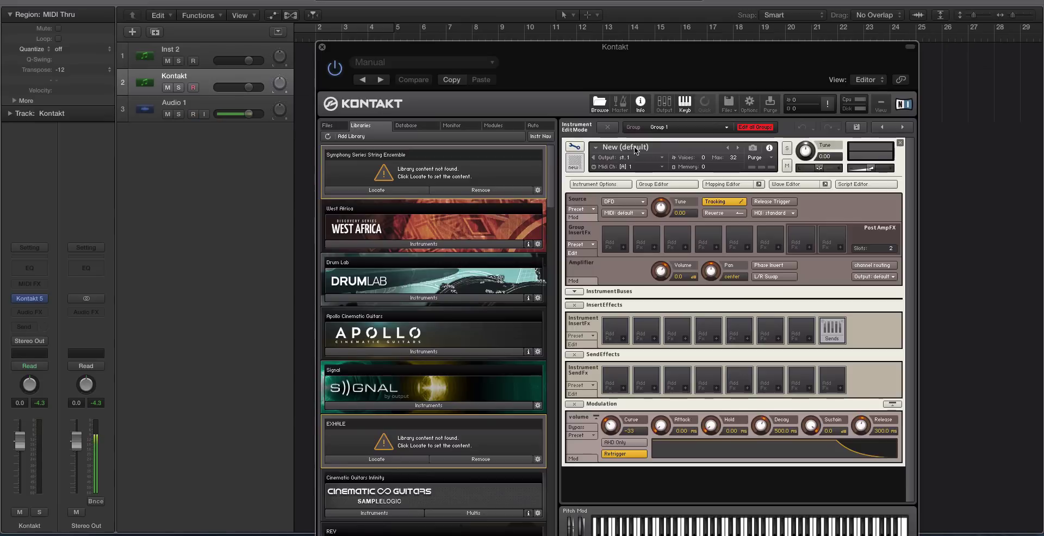
# - Toggle the edit view and briefly check the Group Editor and Instrument Options
pyautogui.doubleClick(579, 151)
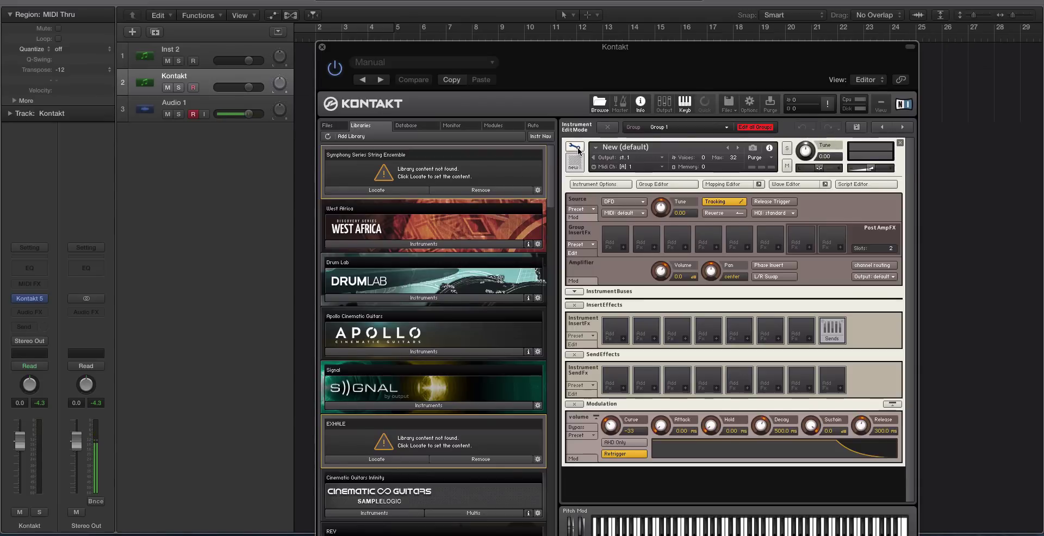
pyautogui.click(676, 186)
pyautogui.click(677, 185)
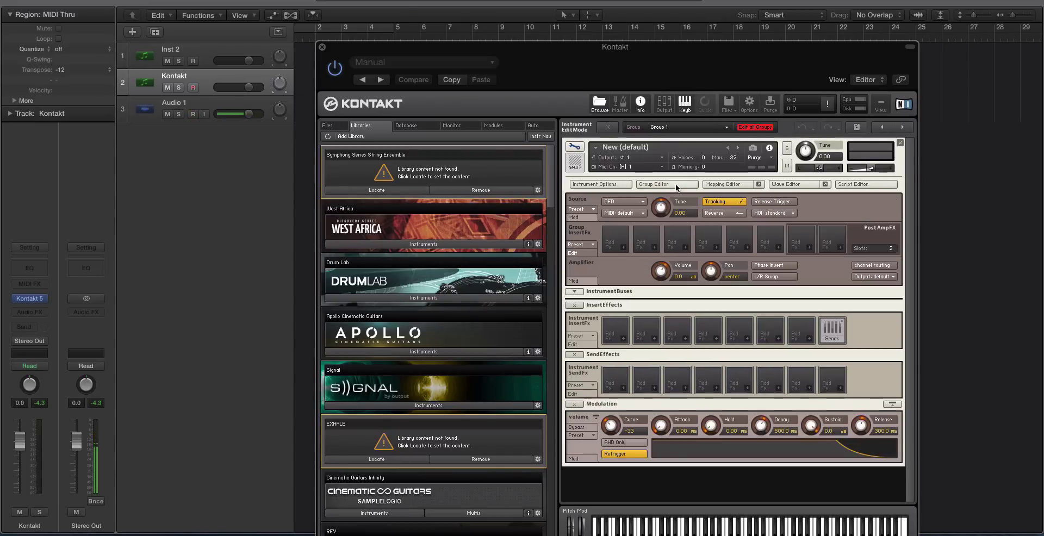
pyautogui.click(614, 185)
pyautogui.click(610, 264)
pyautogui.click(669, 184)
pyautogui.click(674, 185)
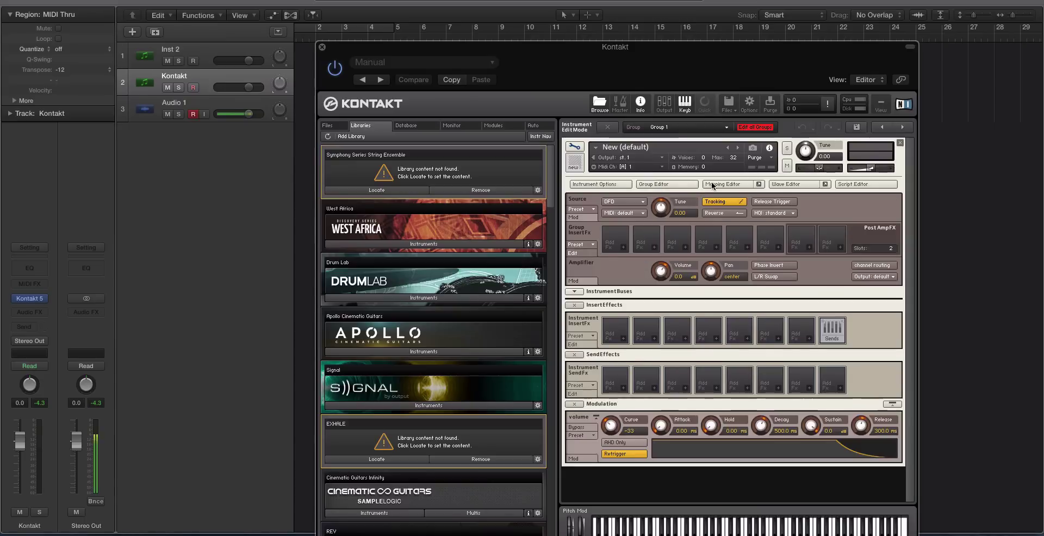
# - Open the Mapping Editor with the Wave Editor closed, showing the empty zone grid
pyautogui.click(713, 185)
pyautogui.click(785, 184)
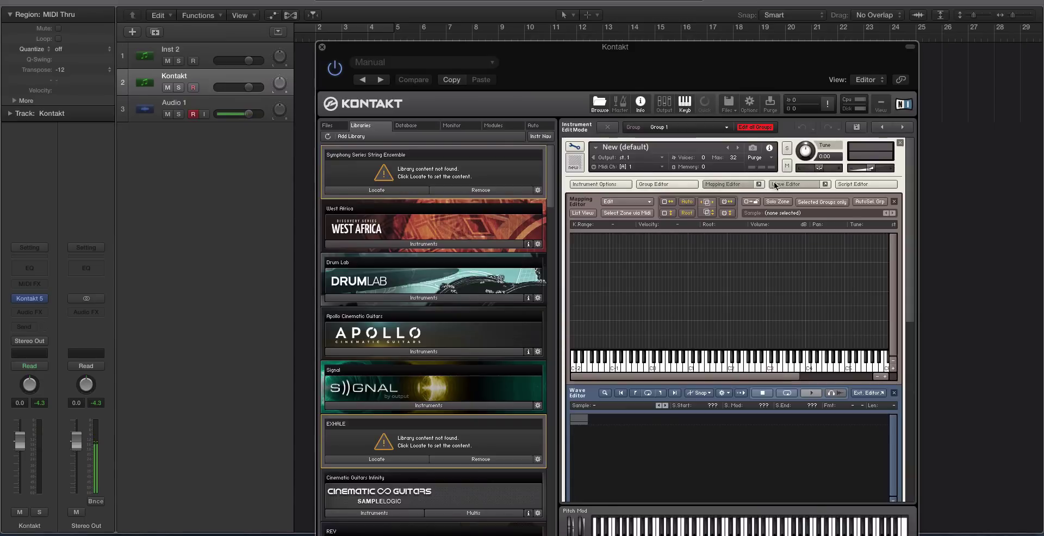
pyautogui.click(733, 186)
pyautogui.click(734, 185)
pyautogui.click(785, 184)
pyautogui.click(739, 185)
pyautogui.click(738, 185)
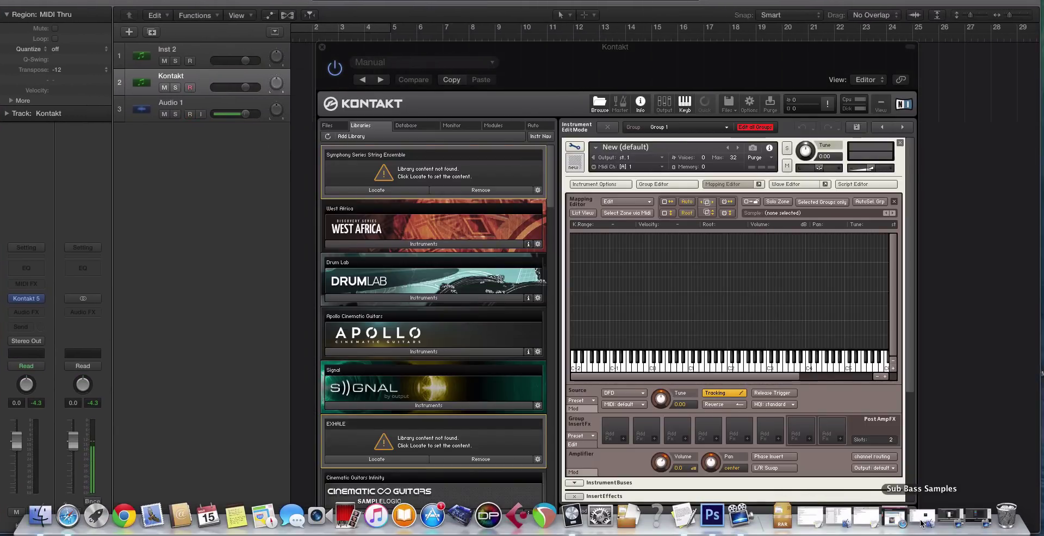
# - Drop ESW Sub Bass 34 C1.wav from Finder into Kontakt's mapping grid, then minimize Finder
pyautogui.click(920, 522)
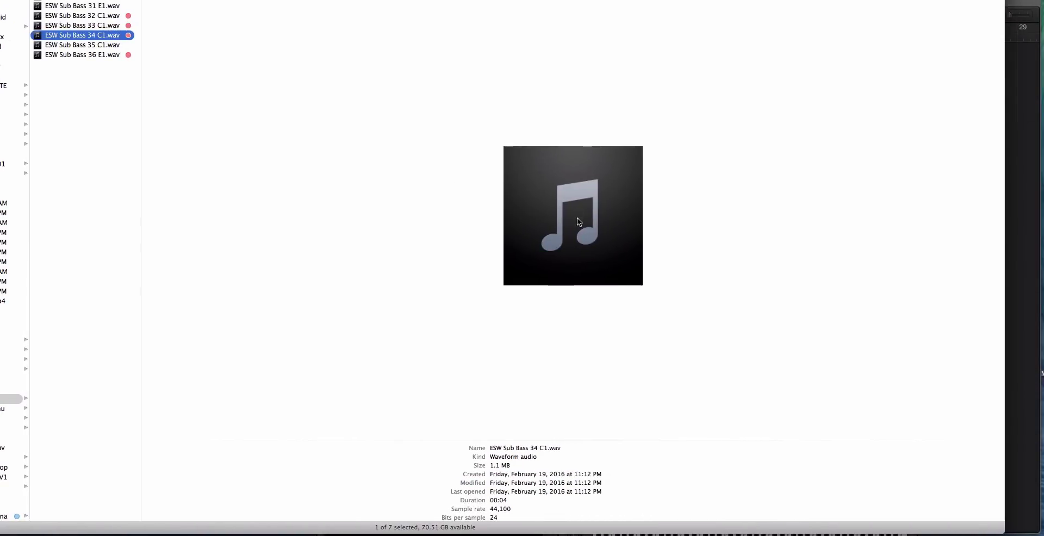
pyautogui.moveTo(270, 1); pyautogui.dragTo(282, 273)
pyautogui.moveTo(93, 332); pyautogui.dragTo(42, 506)
pyautogui.click(60, 508)
# - Move the new sample zone so it starts at key C1
pyautogui.click(706, 282)
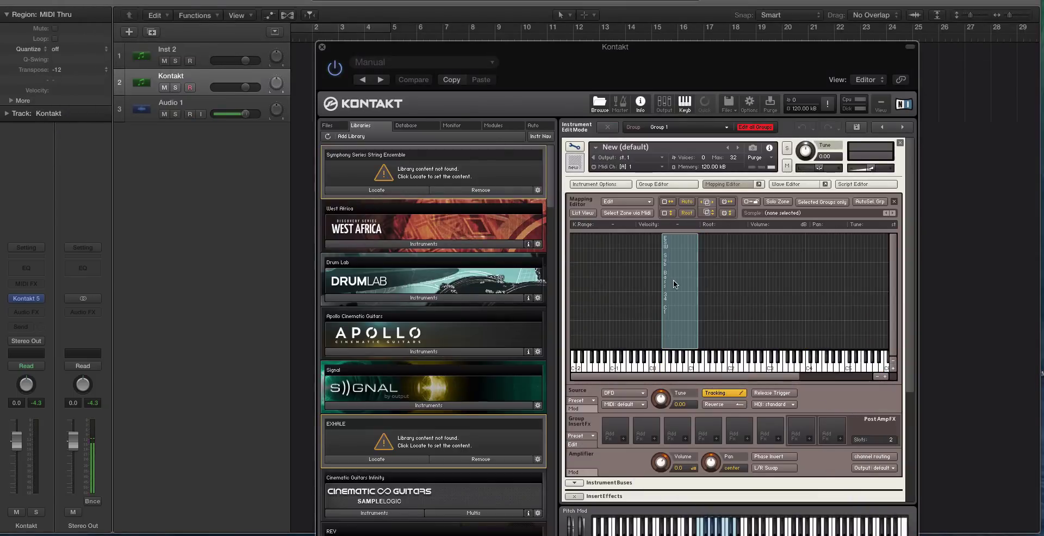
pyautogui.moveTo(678, 285); pyautogui.dragTo(705, 285)
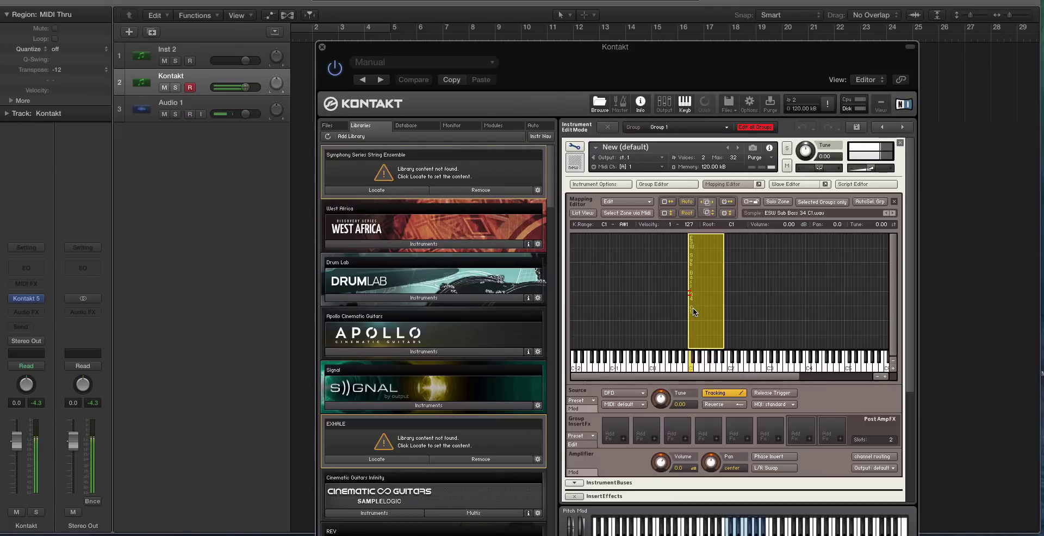
pyautogui.scroll(-3, 693, 304)
# - Stretch the ESW Sub Bass 34 C1 zone to cover C1 through C4
pyautogui.scroll(3, 707, 255)
pyautogui.click(727, 274)
pyautogui.moveTo(725, 273); pyautogui.dragTo(810, 284)
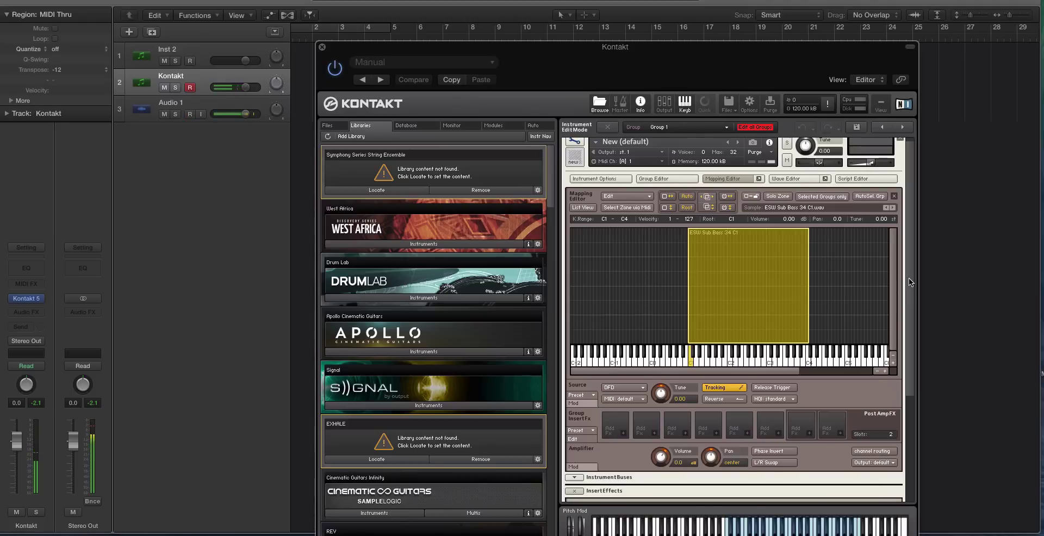
pyautogui.moveTo(909, 285); pyautogui.dragTo(889, 229)
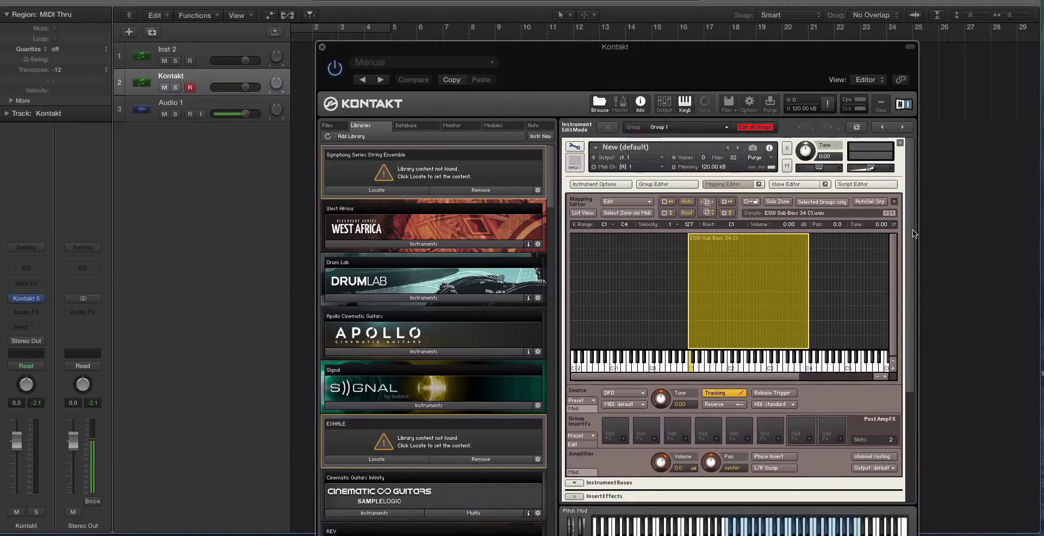
# - Hide and reshow the Mapping Editor to confirm the C1–C4 zone
pyautogui.scroll(-4, 914, 297)
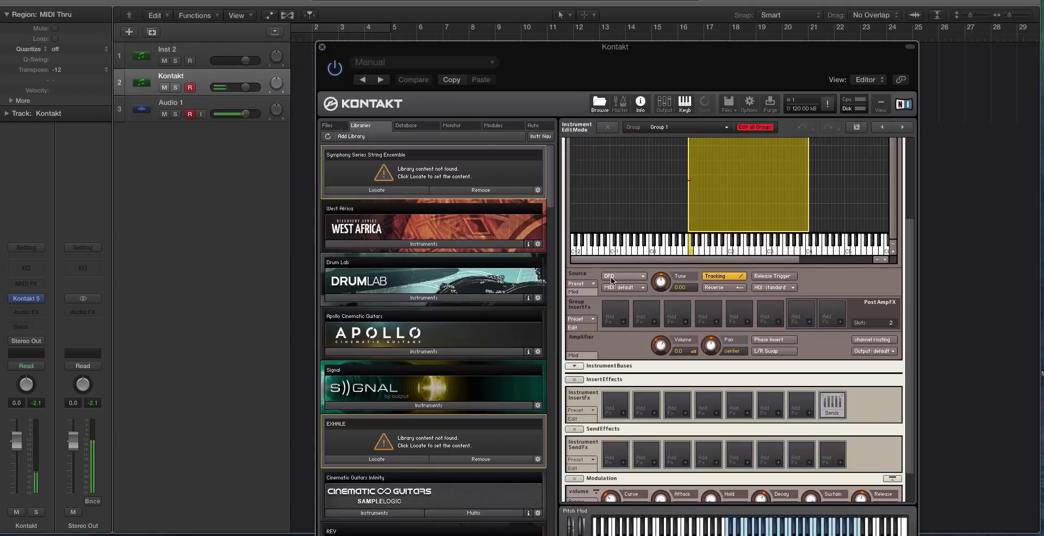
pyautogui.scroll(3, 576, 285)
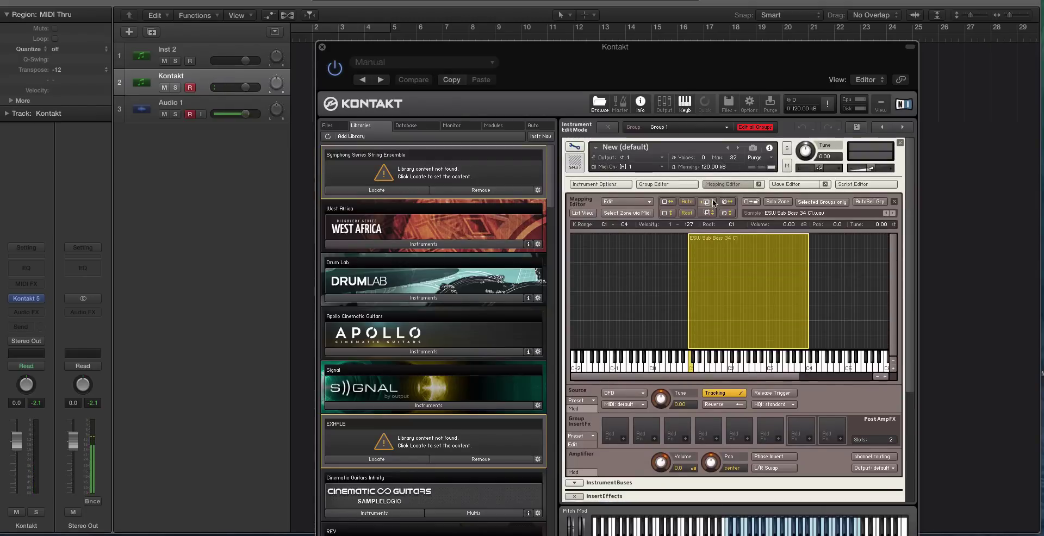
pyautogui.click(718, 185)
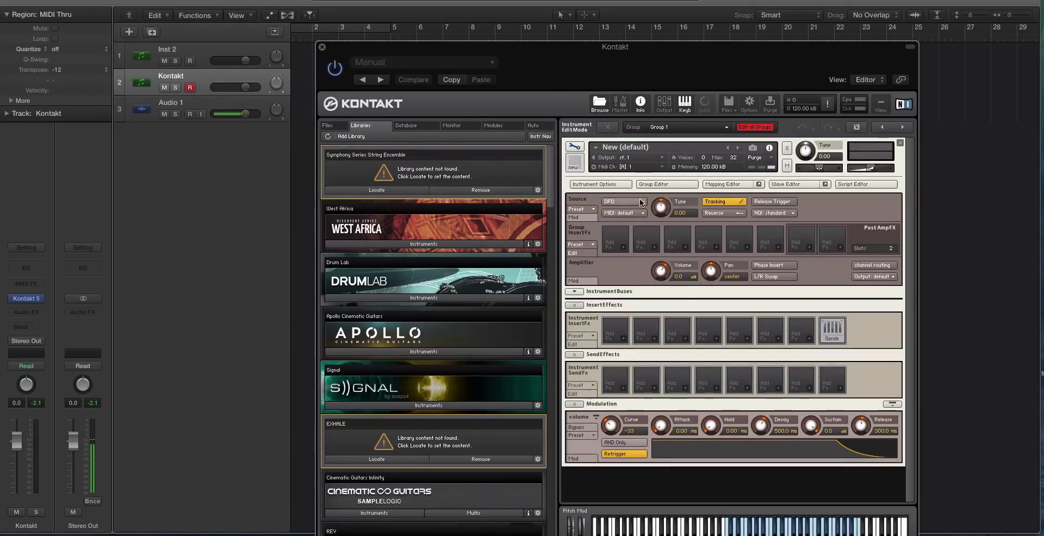
pyautogui.click(740, 185)
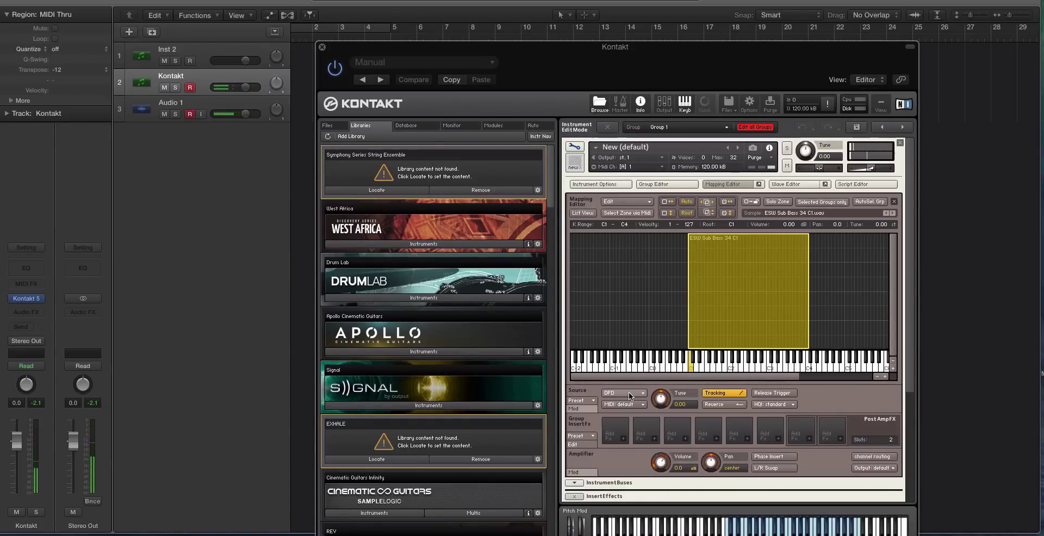
# - Switch the Source engine from DFD to time machine 2
pyautogui.click(636, 397)
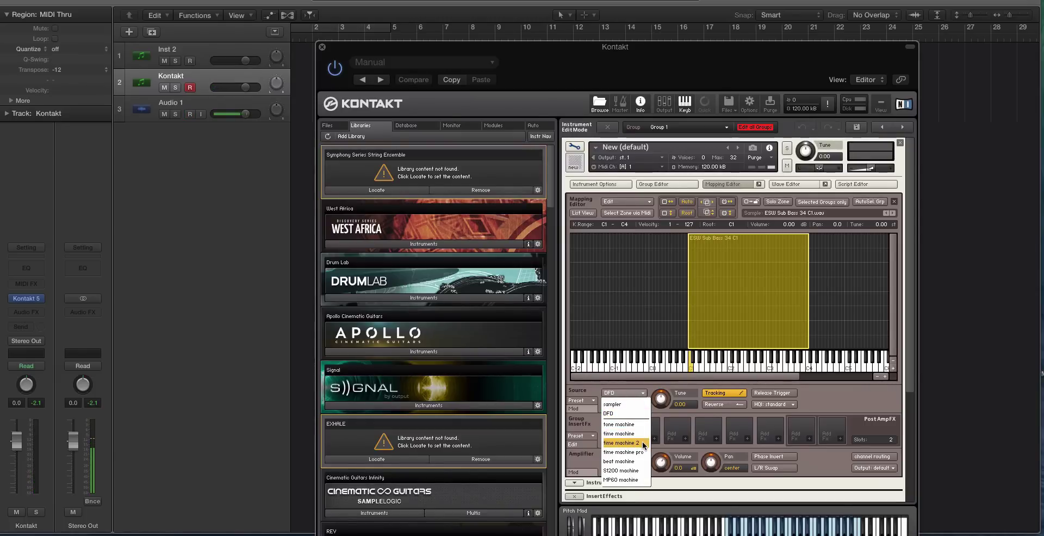
pyautogui.click(644, 443)
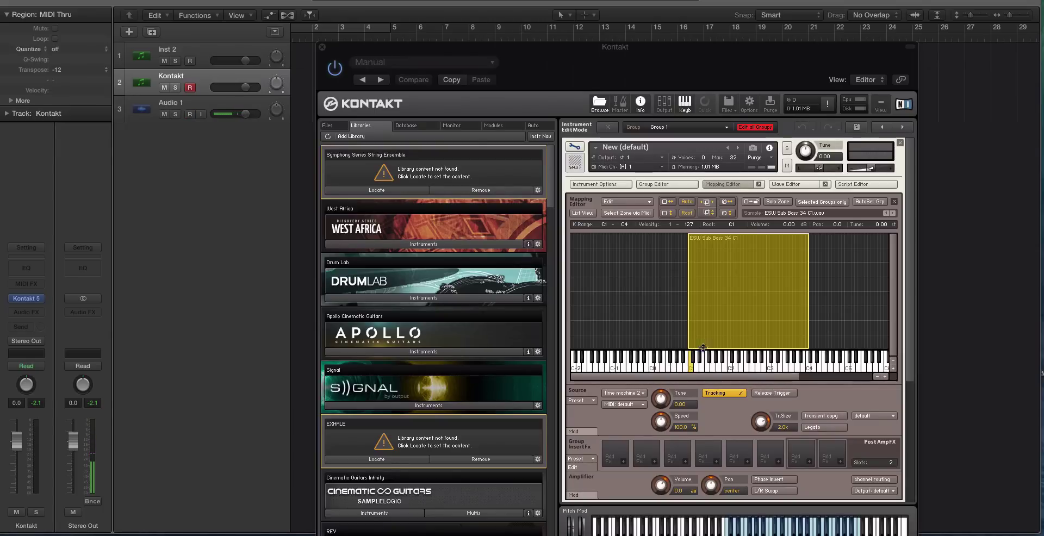
# - Return the rack to the top and show the Script Editor panel
pyautogui.scroll(-1, 906, 277)
pyautogui.scroll(-2, 906, 277)
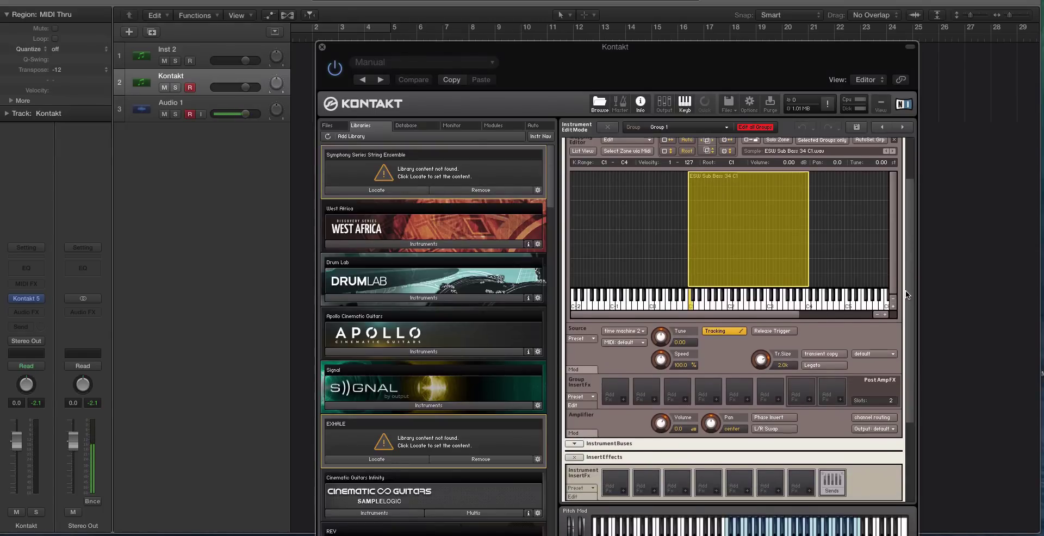
pyautogui.scroll(-5, 907, 277)
pyautogui.scroll(8, 897, 220)
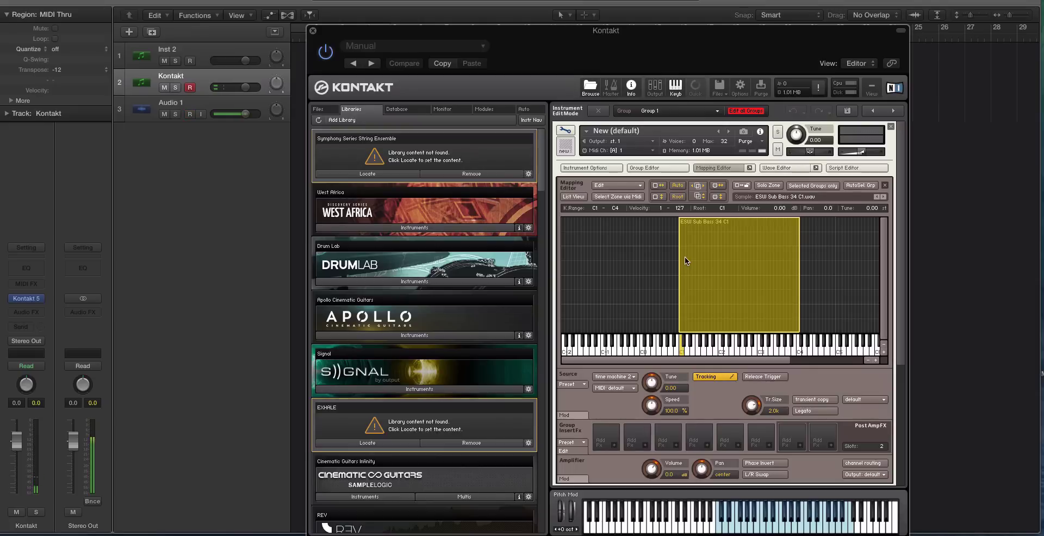
pyautogui.click(837, 169)
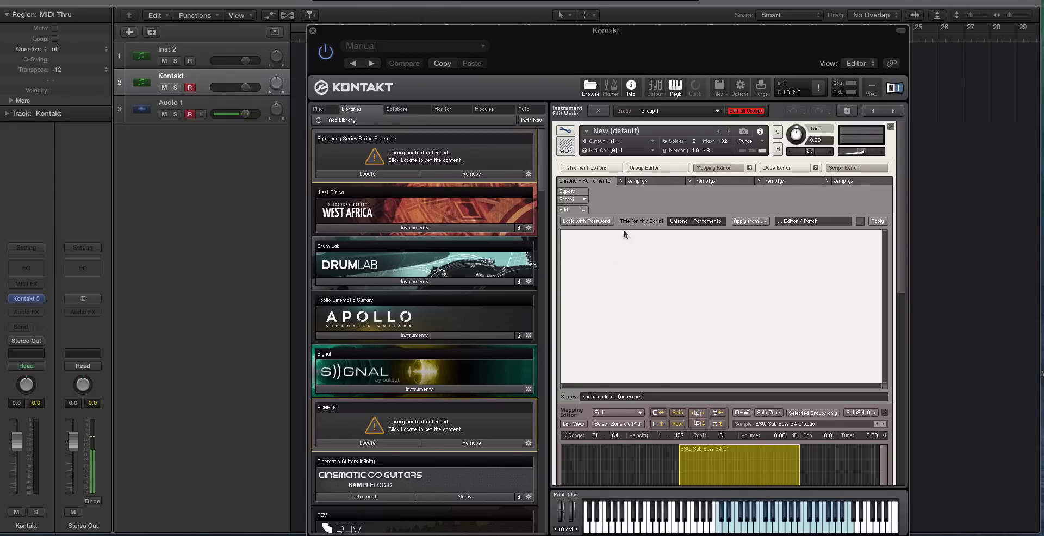
# - Load the Factory > Performance preset Unisono - Portamento into the first script slot
pyautogui.click(697, 241)
pyautogui.scroll(-2, 902, 212)
pyautogui.scroll(2, 902, 212)
pyautogui.click(569, 199)
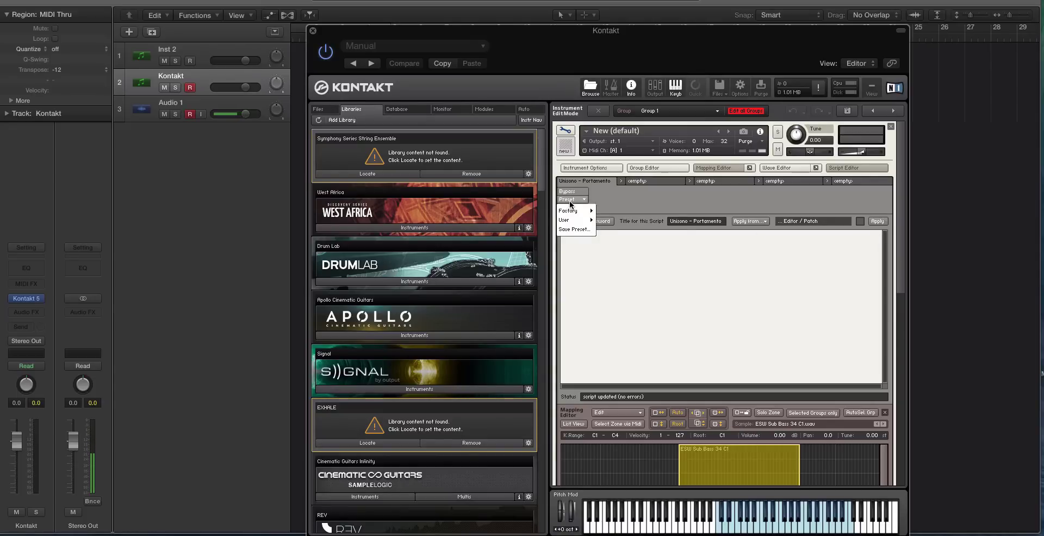
pyautogui.moveTo(568, 211)
pyautogui.moveTo(625, 225)
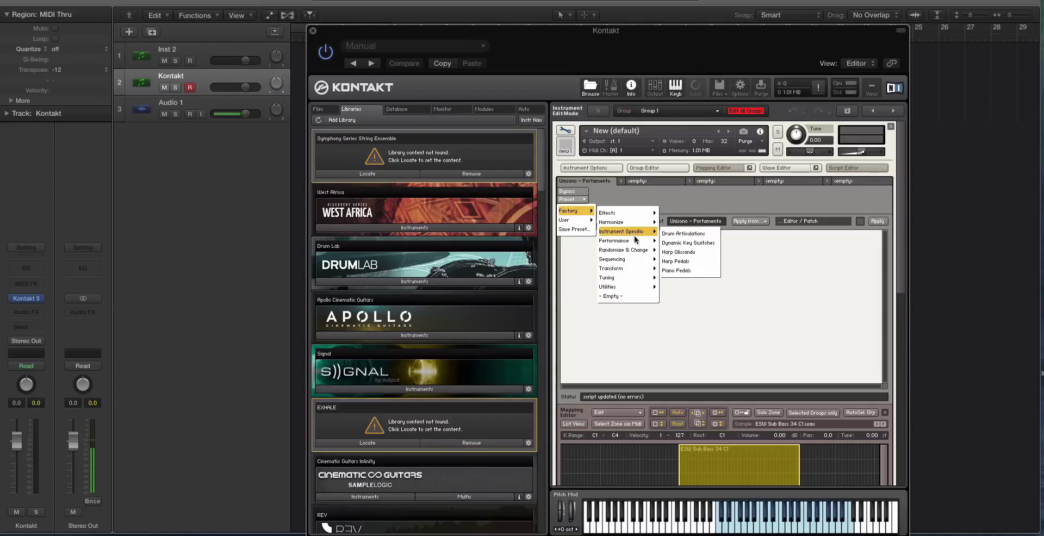
pyautogui.click(696, 308)
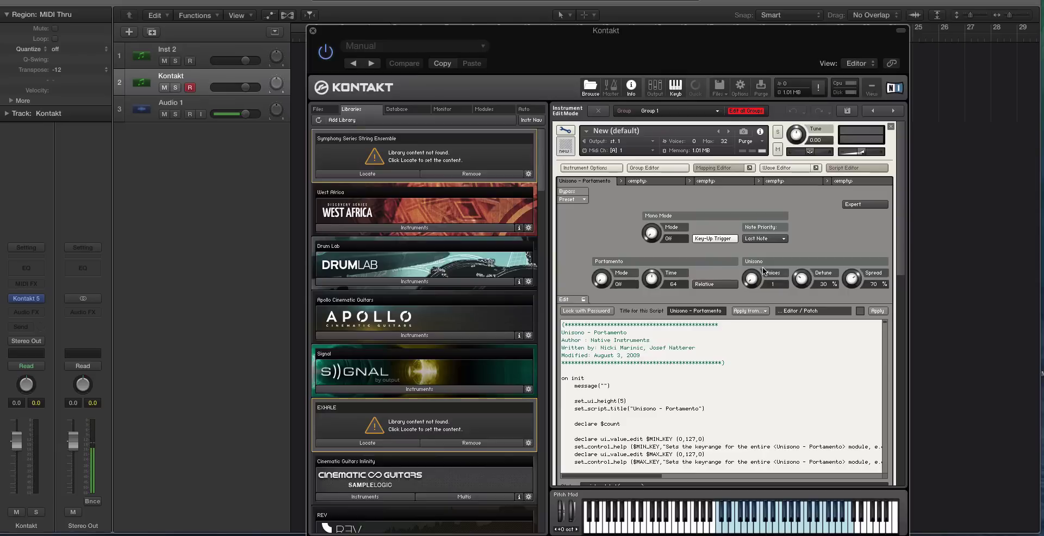
# - Delete the script's six-line header comment and the blank lines above on init
pyautogui.click(566, 133)
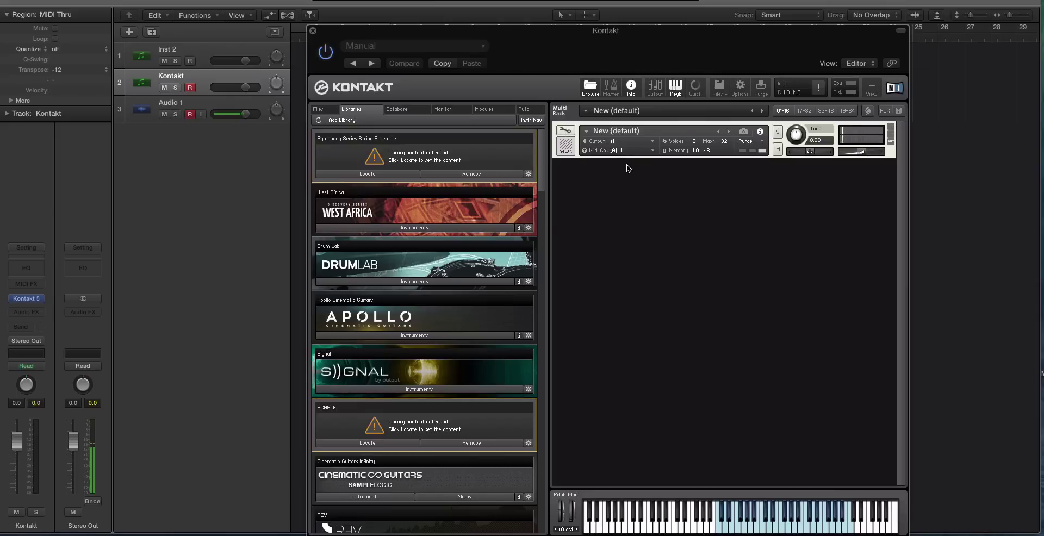
pyautogui.click(566, 131)
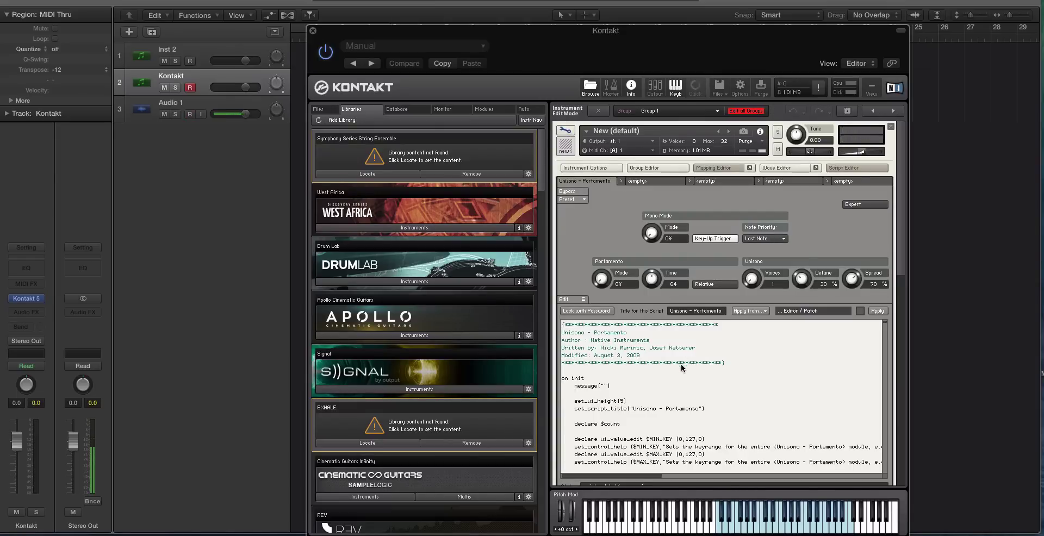
pyautogui.moveTo(729, 363); pyautogui.dragTo(549, 308)
pyautogui.press('BackSpace')
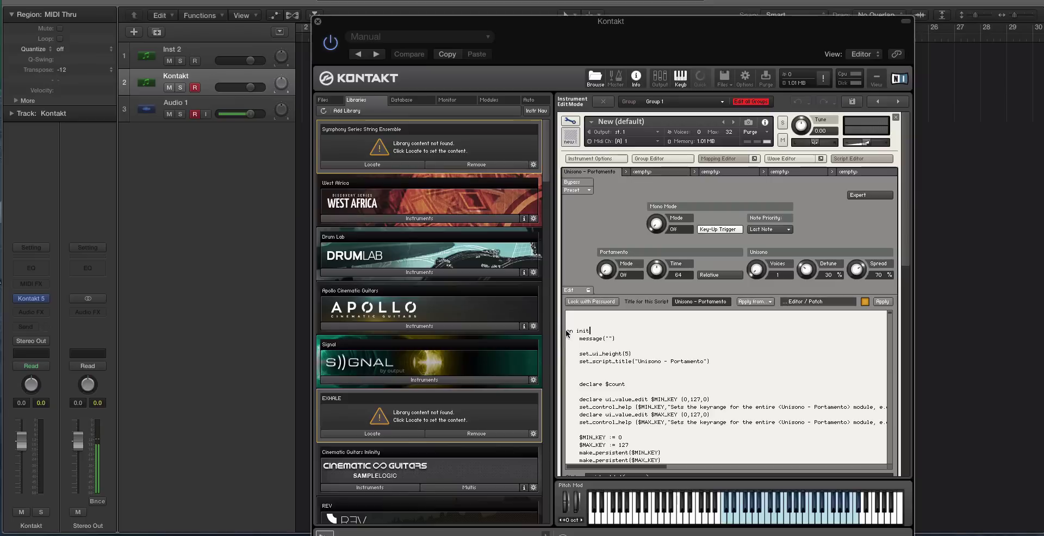
pyautogui.press('BackSpace')
pyautogui.press('BackSpace')
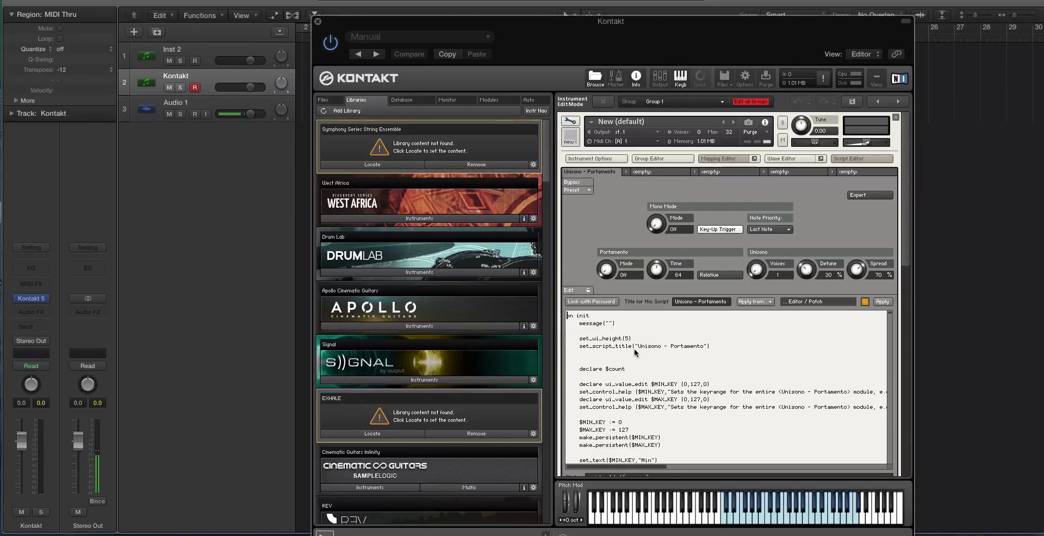
# - Add a make_perfview line right after the set_script_title line
pyautogui.moveTo(579, 341); pyautogui.dragTo(663, 345)
pyautogui.click(729, 351)
pyautogui.press('Return')
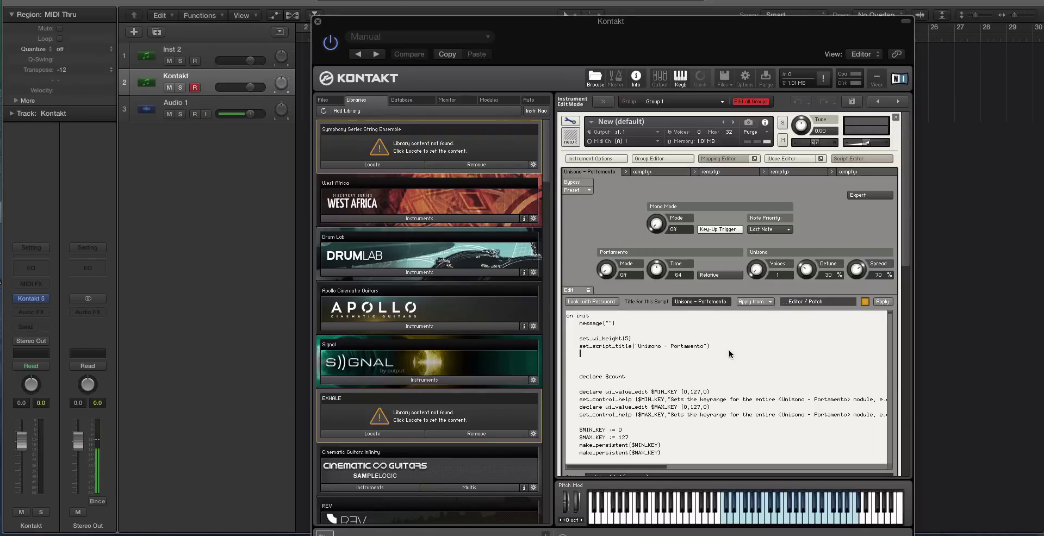
pyautogui.write('make_perfviw')
pyautogui.press('BackSpace')
pyautogui.write('ewe')
pyautogui.write('i')
pyautogui.write('ew')
# - Apply the edited script and leave edit mode to show its performance controls
pyautogui.click(883, 302)
pyautogui.scroll(-3, 880, 311)
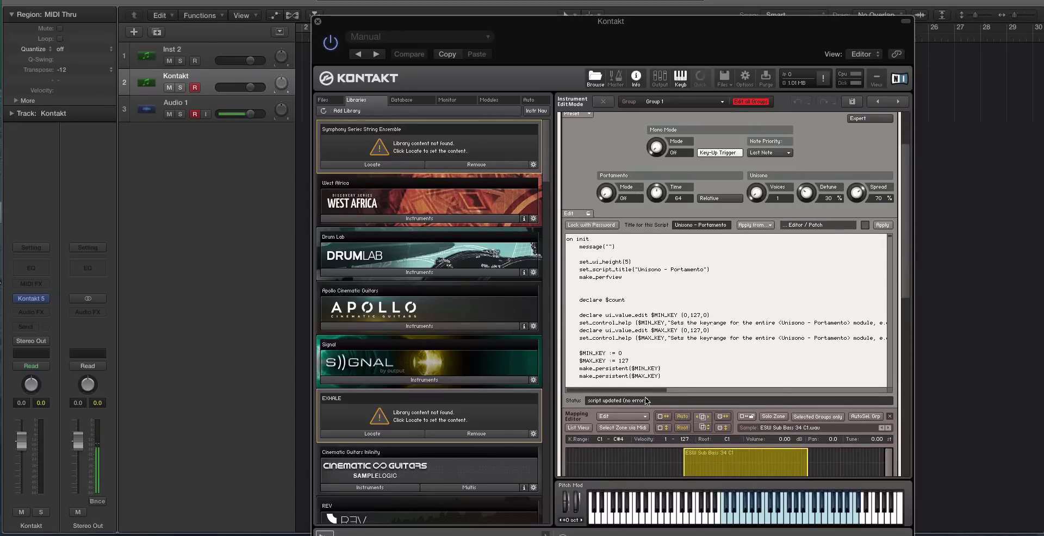
pyautogui.scroll(3, 908, 299)
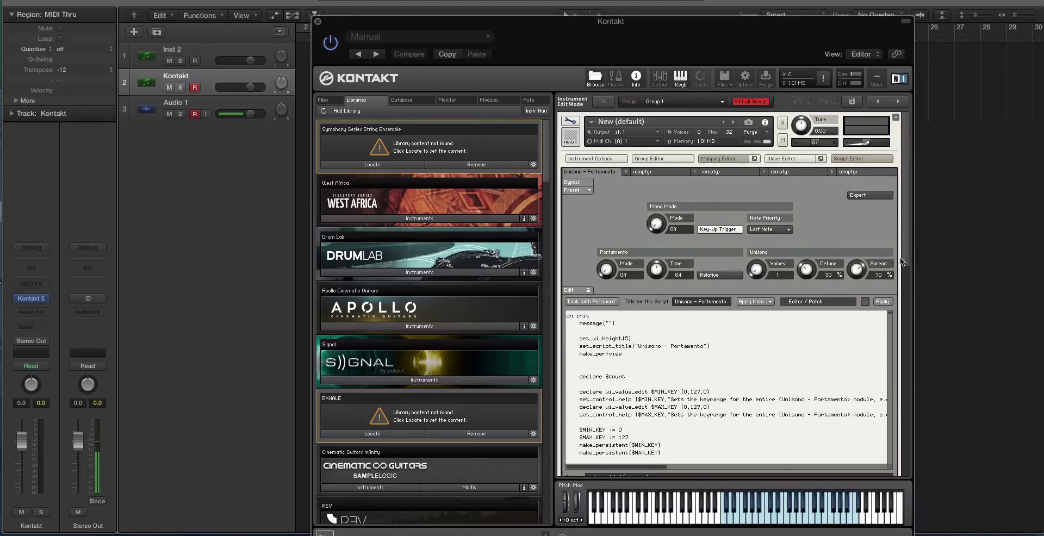
pyautogui.click(563, 124)
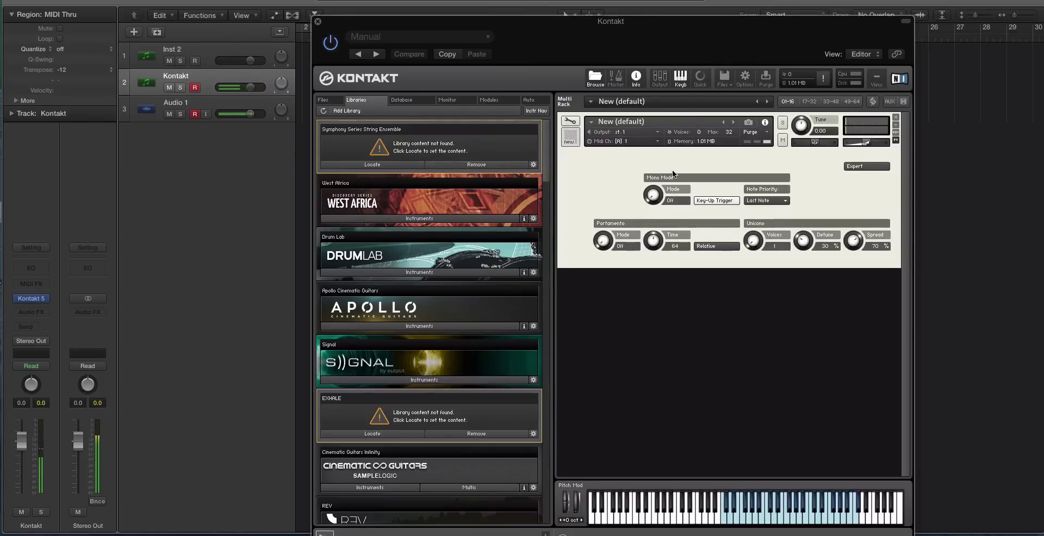
# - Turn Mono Mode and Portamento on with portamento Time 53, then return to edit mode
pyautogui.moveTo(661, 193); pyautogui.dragTo(658, 147)
pyautogui.moveTo(603, 241); pyautogui.dragTo(652, 258)
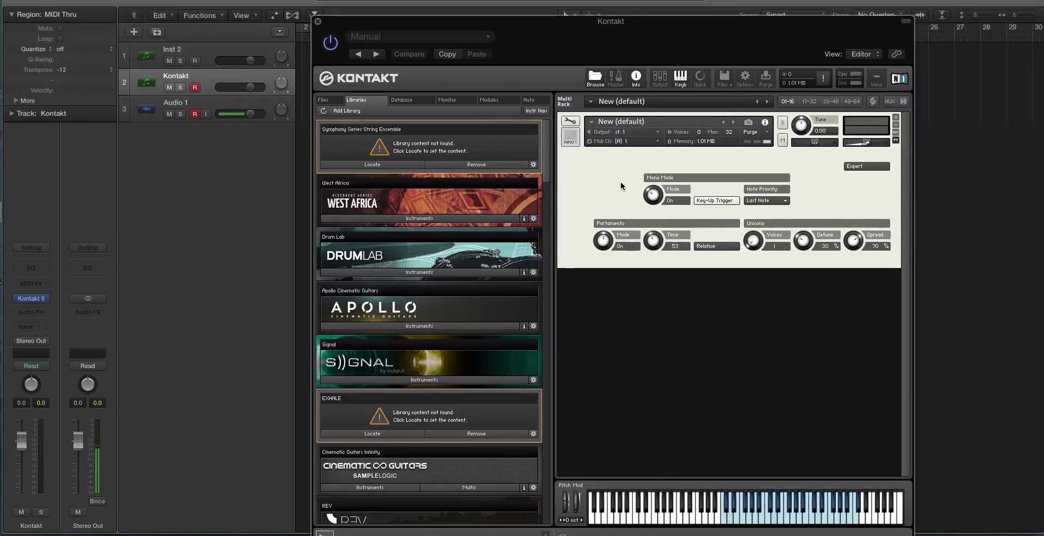
pyautogui.click(571, 121)
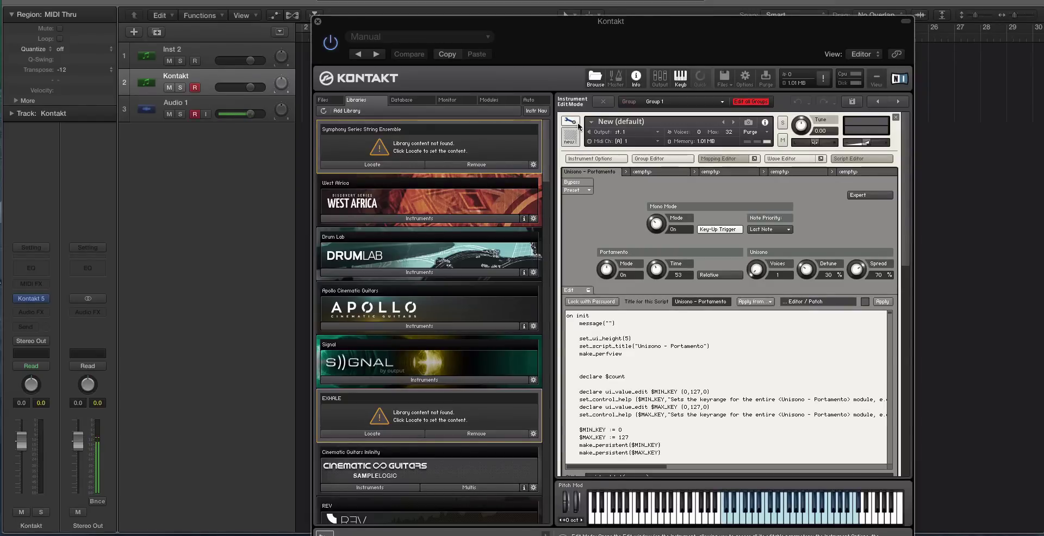
# - Exit Kontakt's Instrument Edit Mode so the rack shows the Unisono - Portamento controls
pyautogui.scroll(-1, 884, 248)
pyautogui.scroll(1, 883, 248)
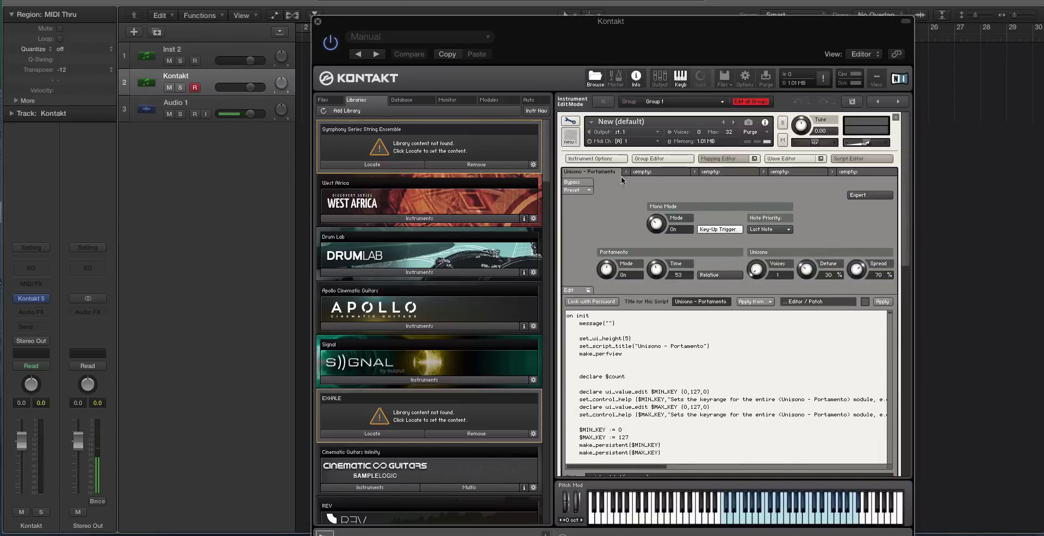
pyautogui.click(568, 123)
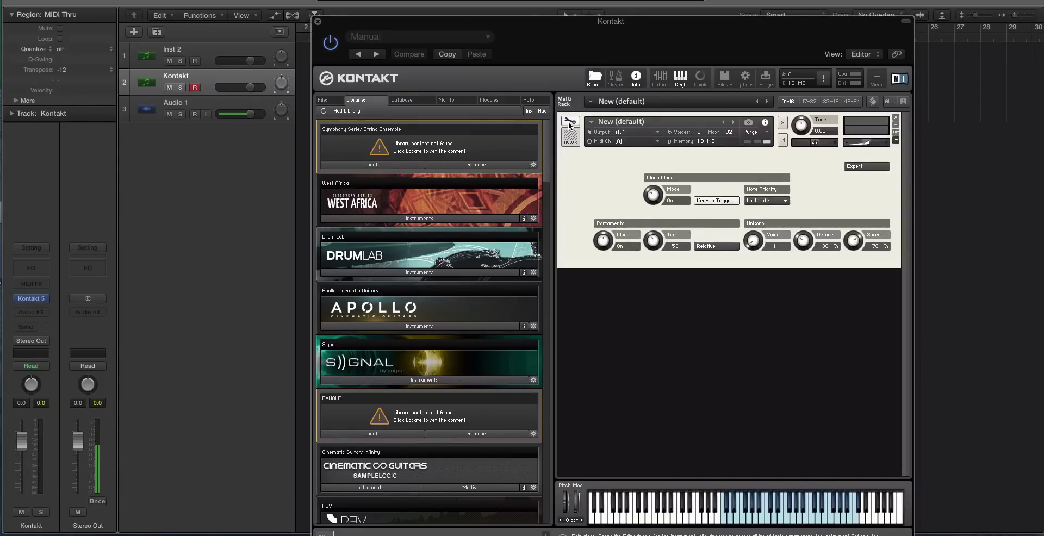